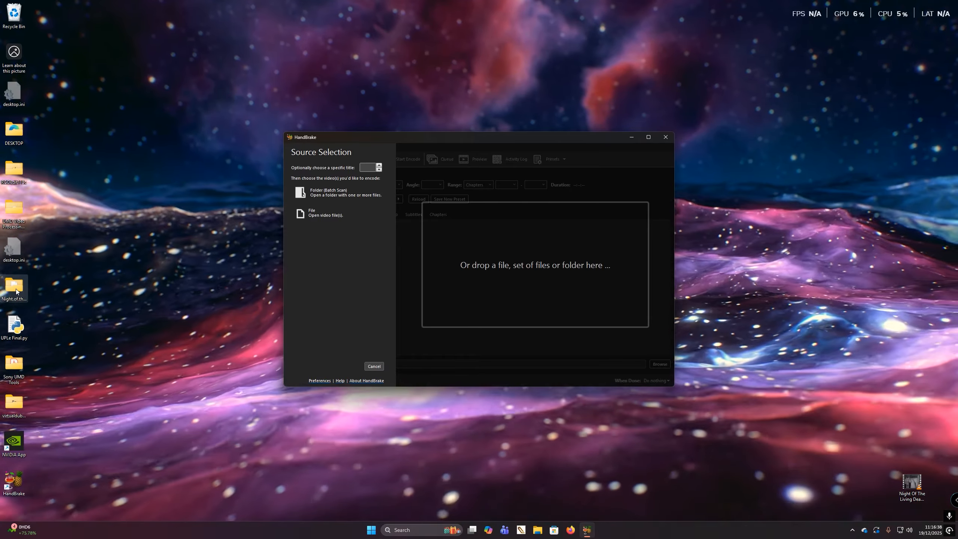
Step: Load night of the living dead.mkv from its desktop folder as the HandBrake source and set its cropping to None
double_click(14, 287)
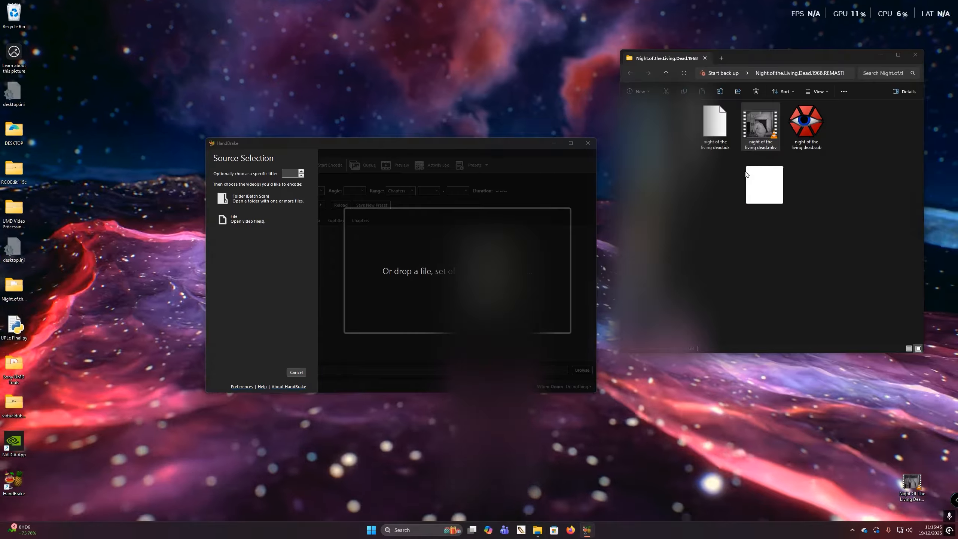
left_click_drag(746, 175, 415, 263)
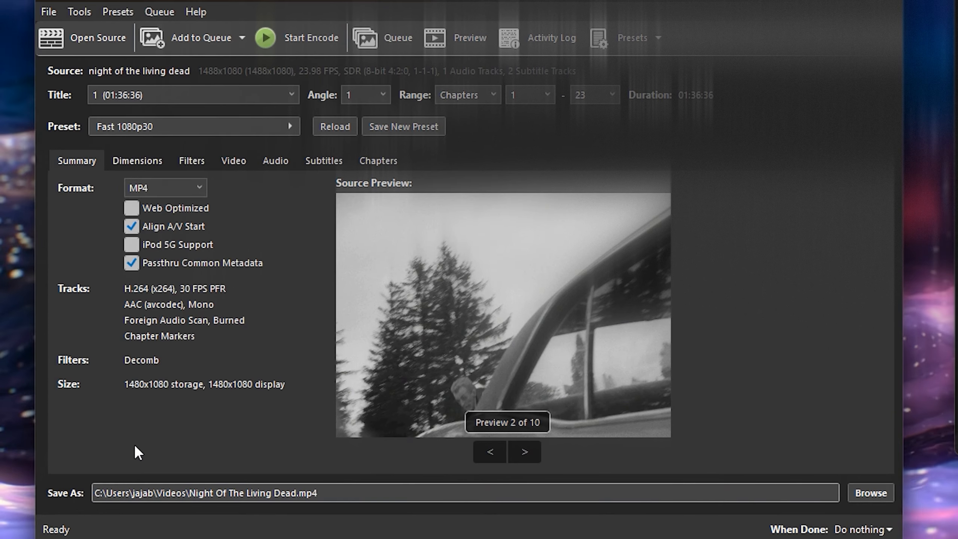
left_click(141, 158)
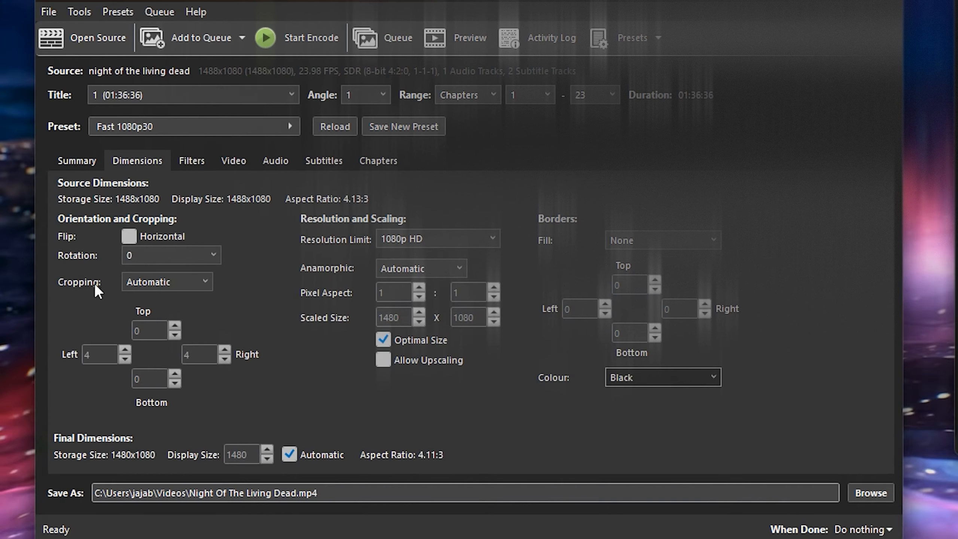
left_click(145, 281)
left_click(155, 327)
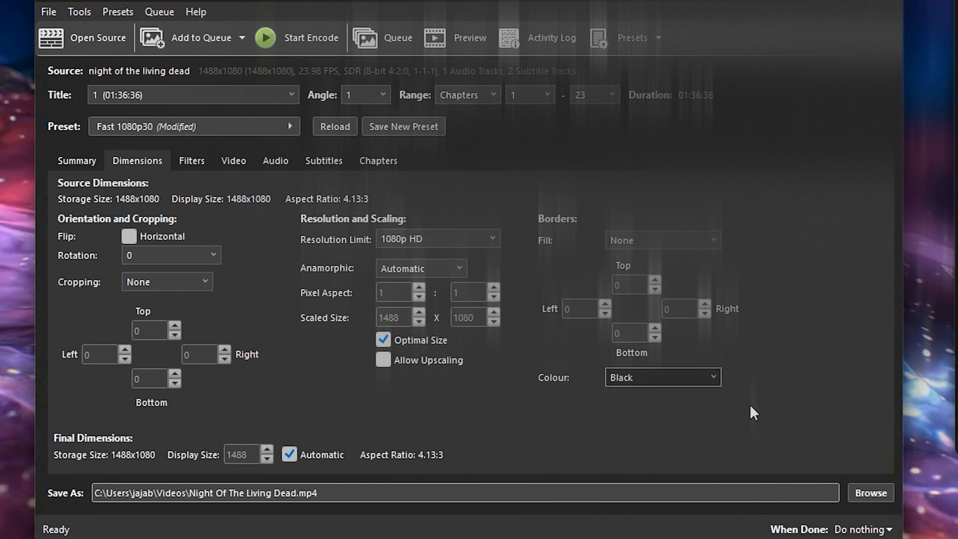
Step: Configure the video encoding as MPEG-4 with a constant framerate of 23.976 FPS and constant quality at QP 1
left_click(231, 163)
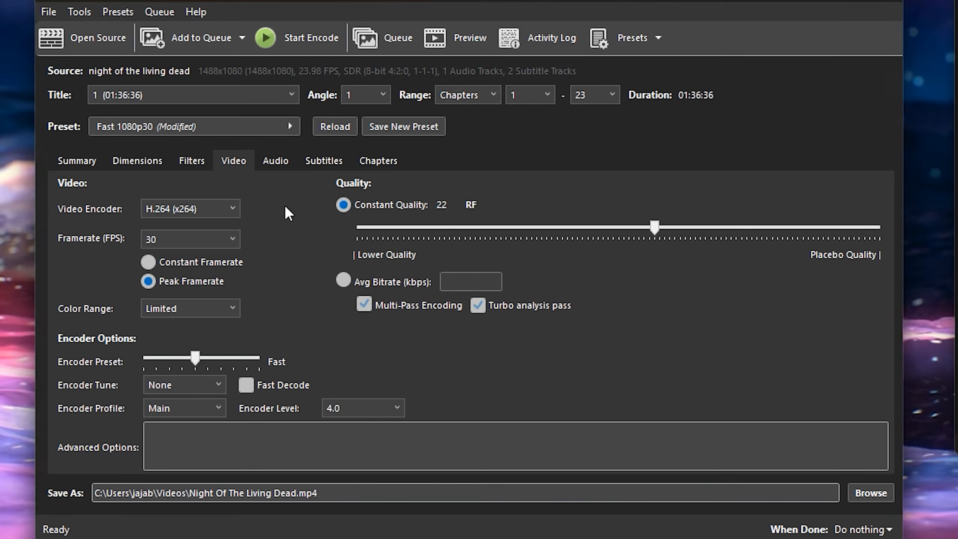
left_click(185, 212)
left_click(155, 366)
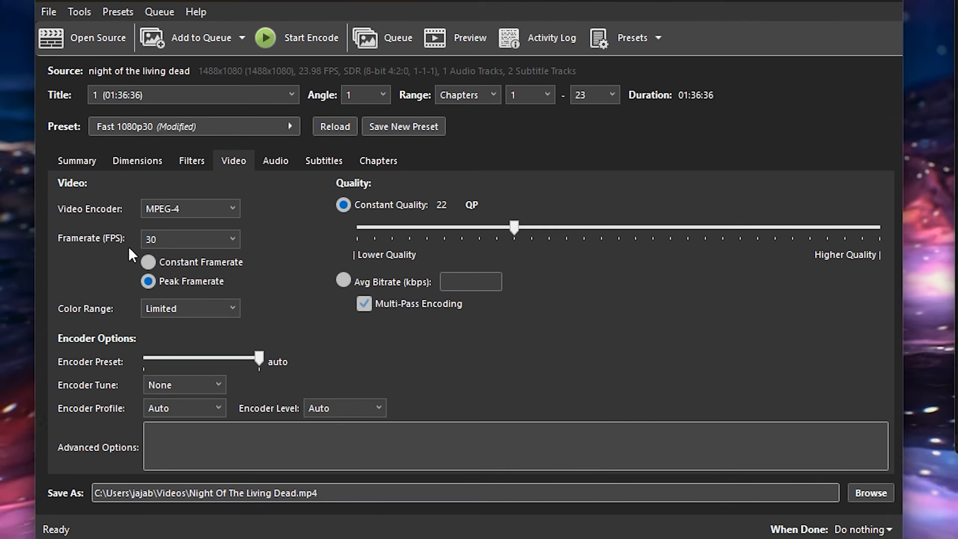
left_click(204, 236)
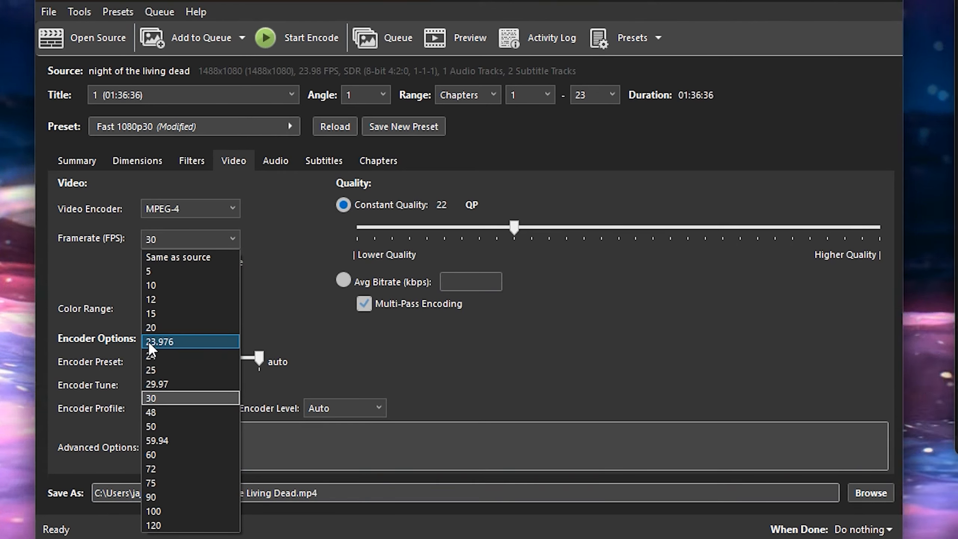
left_click(170, 341)
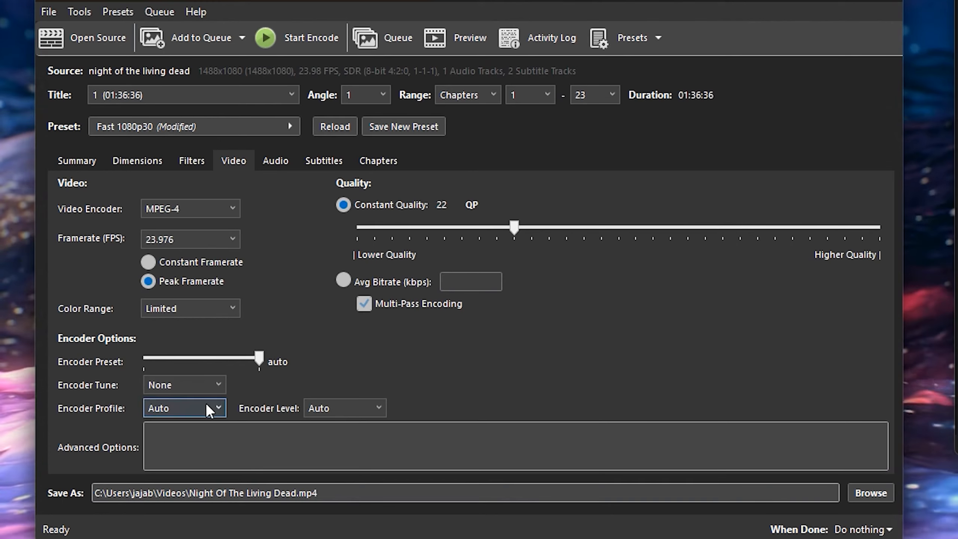
left_click(150, 265)
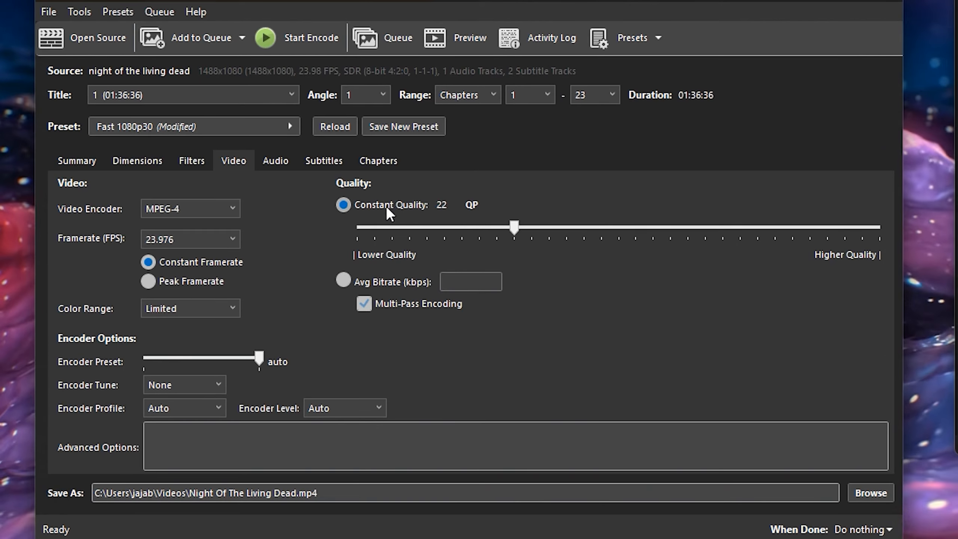
left_click_drag(515, 226, 874, 237)
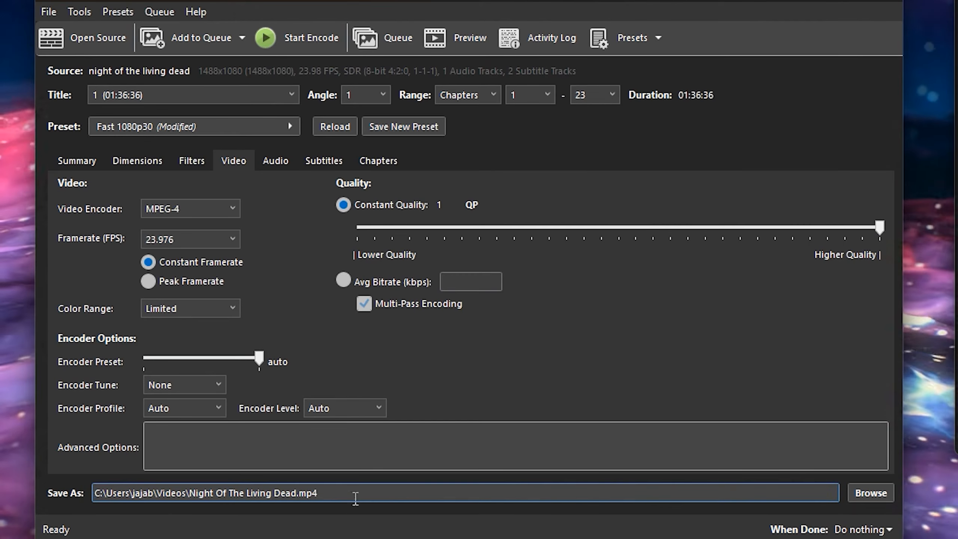
left_click_drag(350, 493, 94, 492)
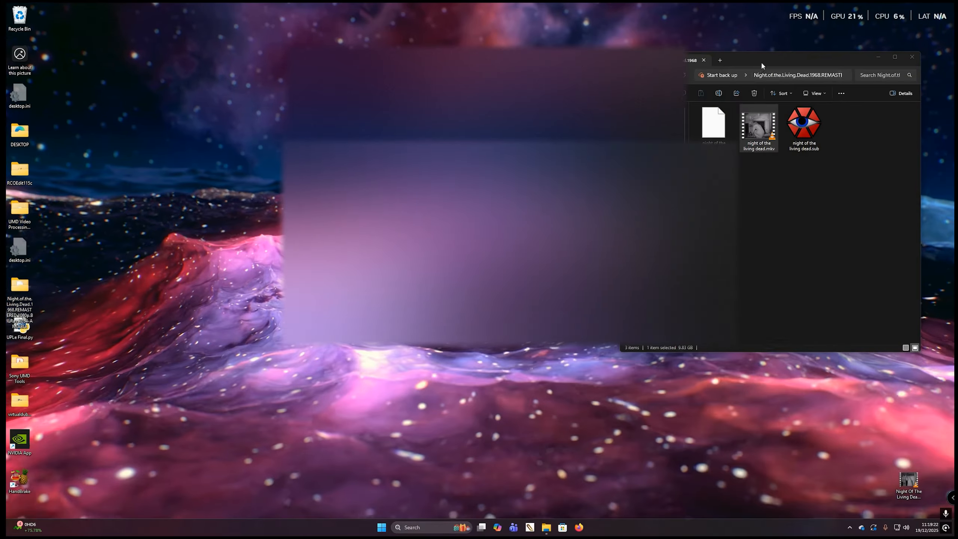
Step: Move the folder window aside and place Night Of The Living Dead.mp4 beside the desktop's first column of icons
left_click_drag(762, 66, 433, 73)
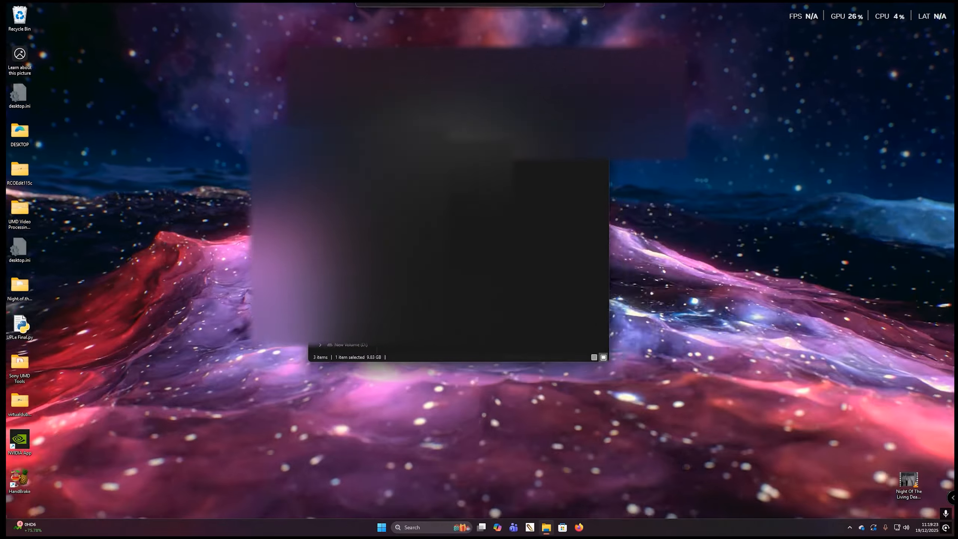
left_click_drag(909, 481, 75, 60)
left_click(105, 91)
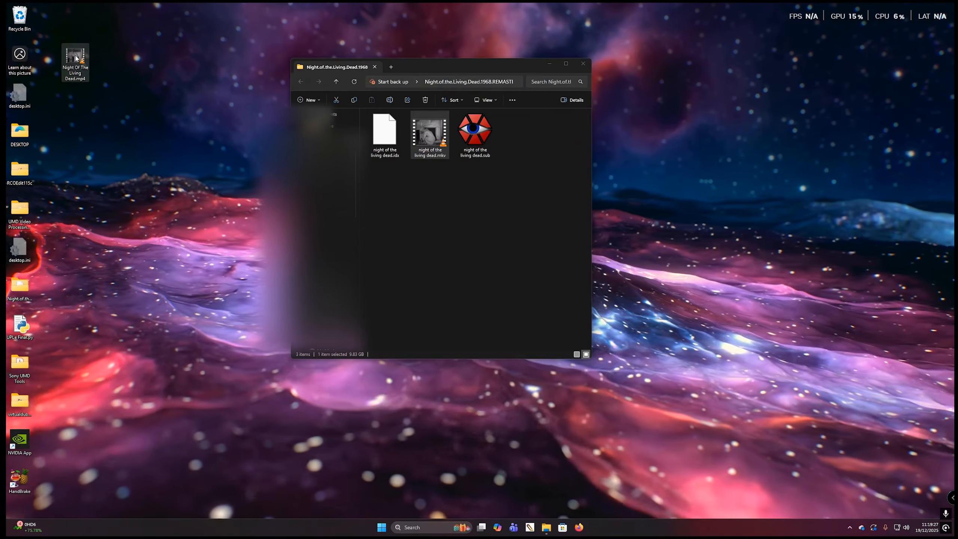
Step: Open Night Of The Living Dead.mp4 in VLC, pause it, and examine its codec, resolution and frame rate details
double_click(79, 60)
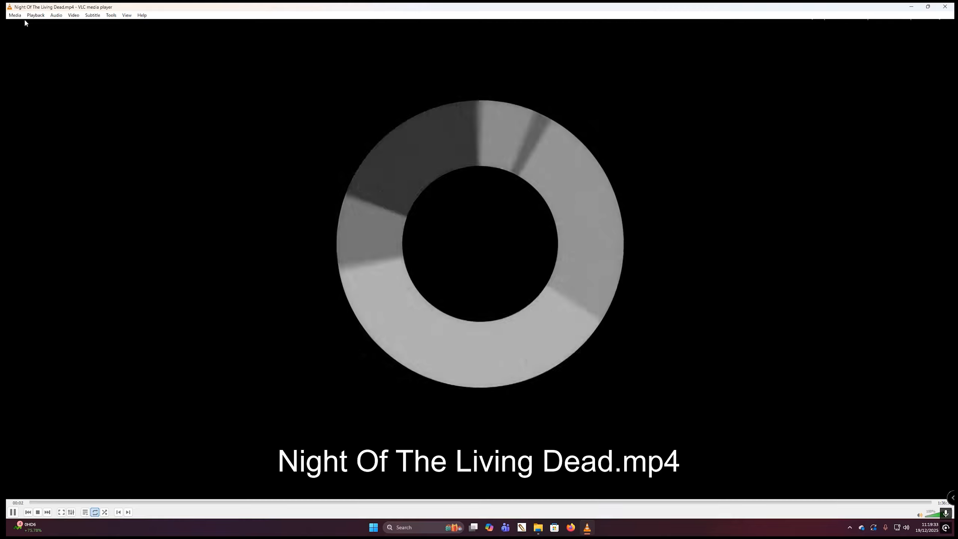
key("space")
left_click(111, 15)
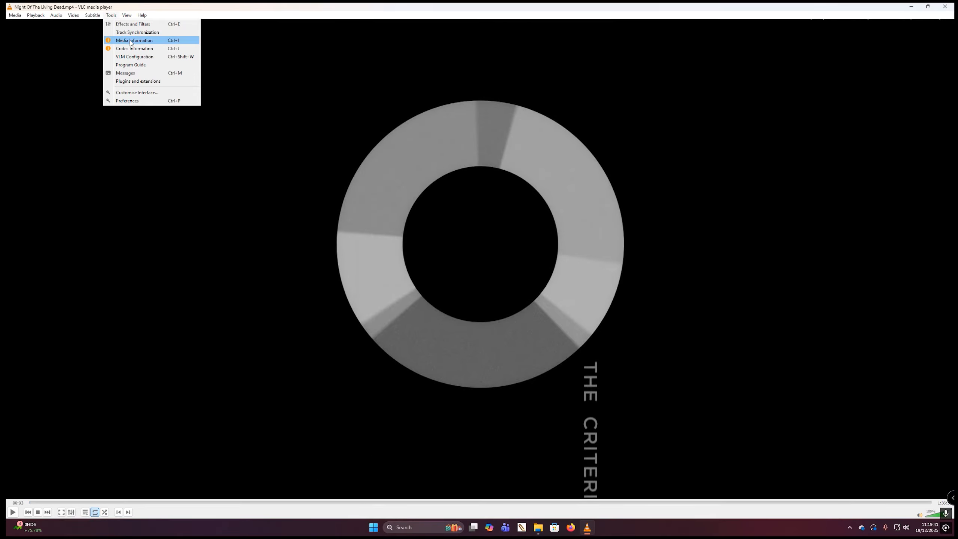
left_click(132, 41)
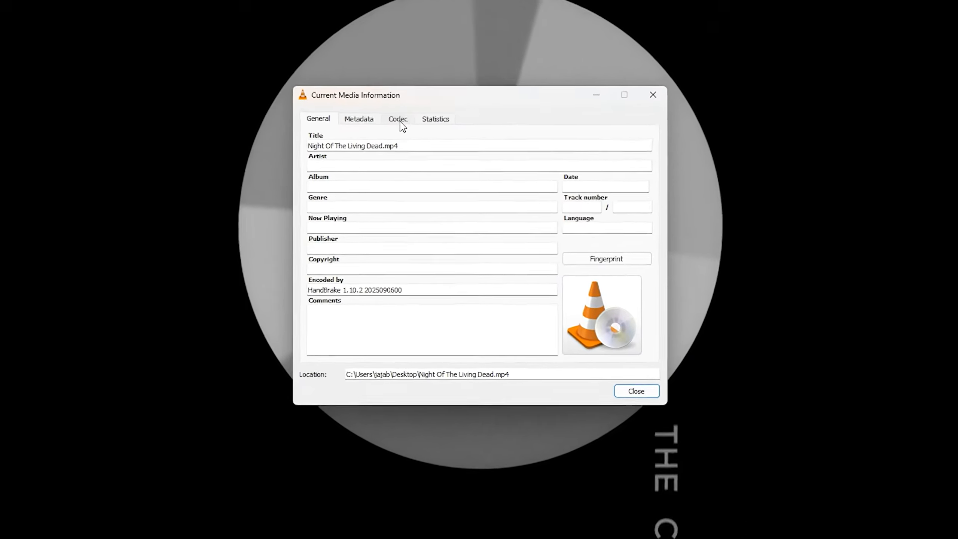
left_click(399, 121)
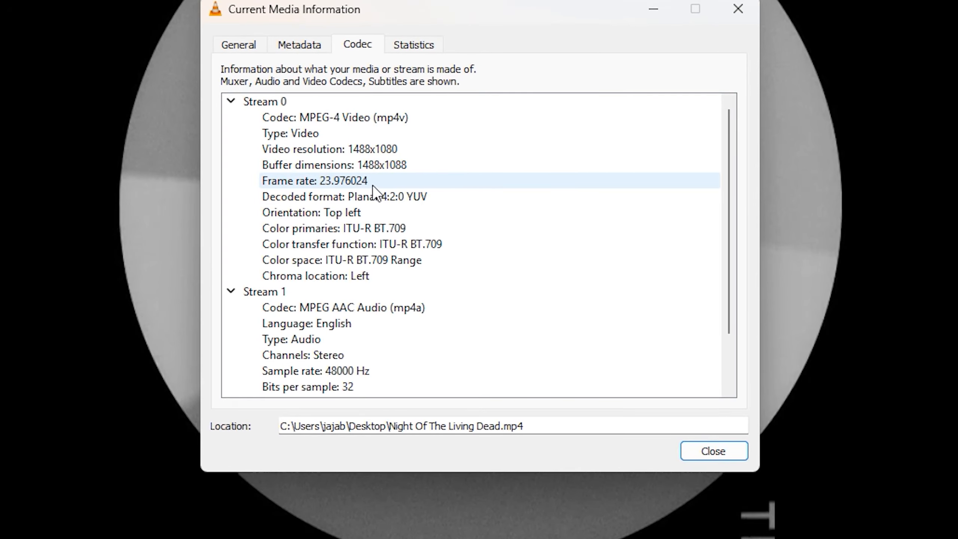
left_click(713, 451)
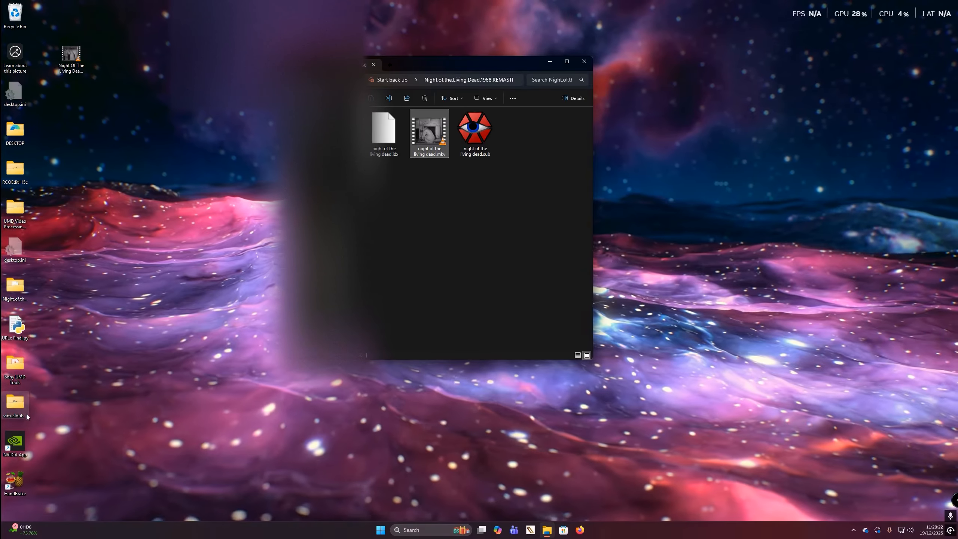
Step: Launch VirtualDub64.exe from the virtualdubnew desktop folder and move its window clear of the folder
double_click(22, 409)
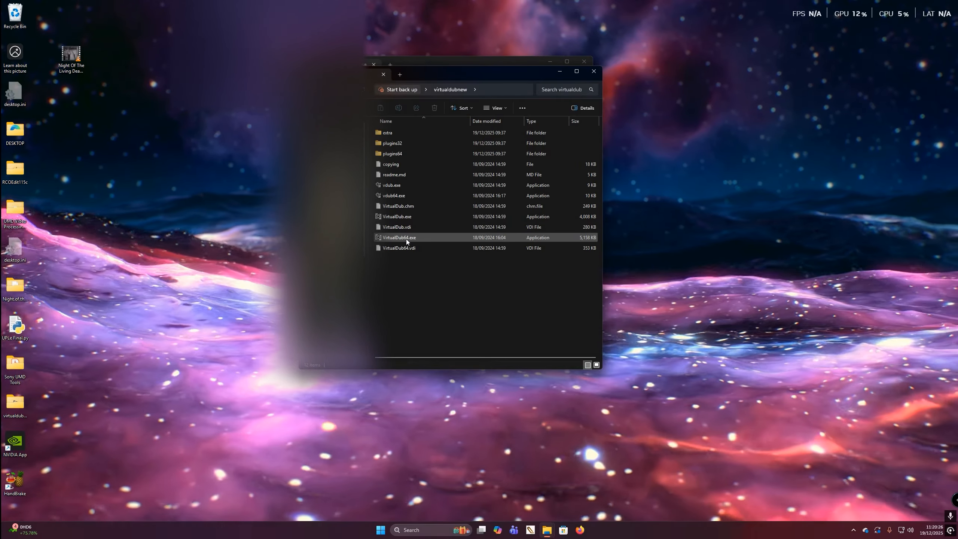
double_click(406, 238)
left_click_drag(391, 167, 772, 184)
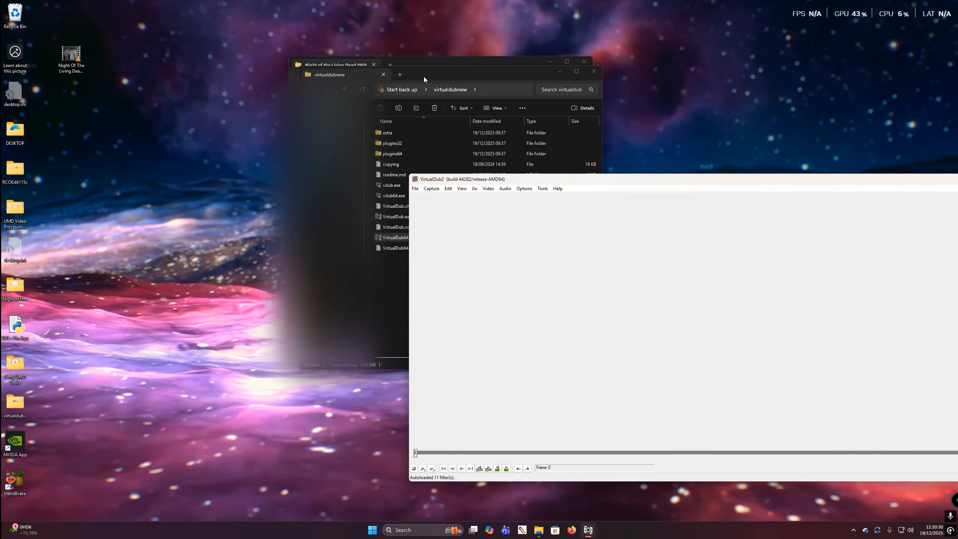
Step: Examine the plugin files in the plugins32 folder of virtualdubnew, then return to the parent folder
left_click_drag(484, 71, 406, 68)
double_click(315, 140)
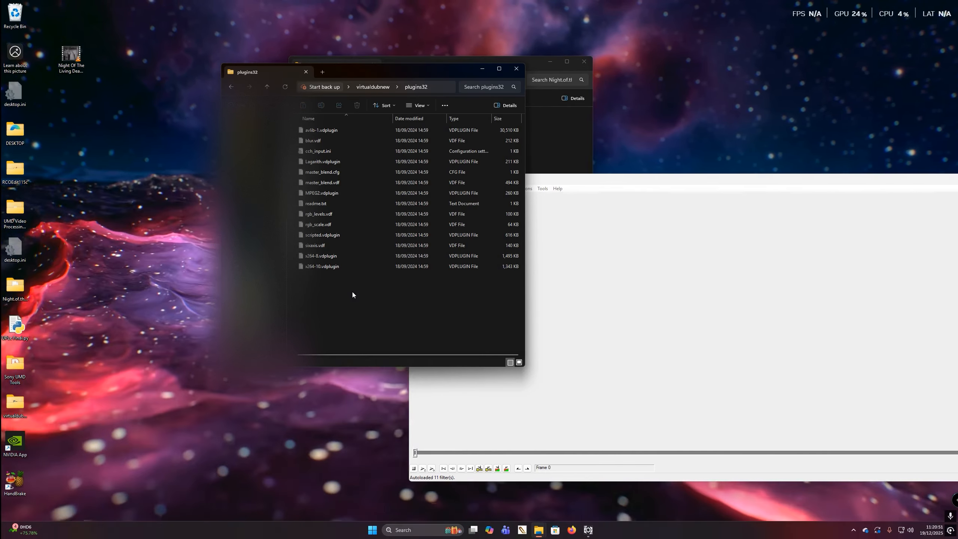
left_click(270, 87)
left_click_drag(355, 69, 225, 66)
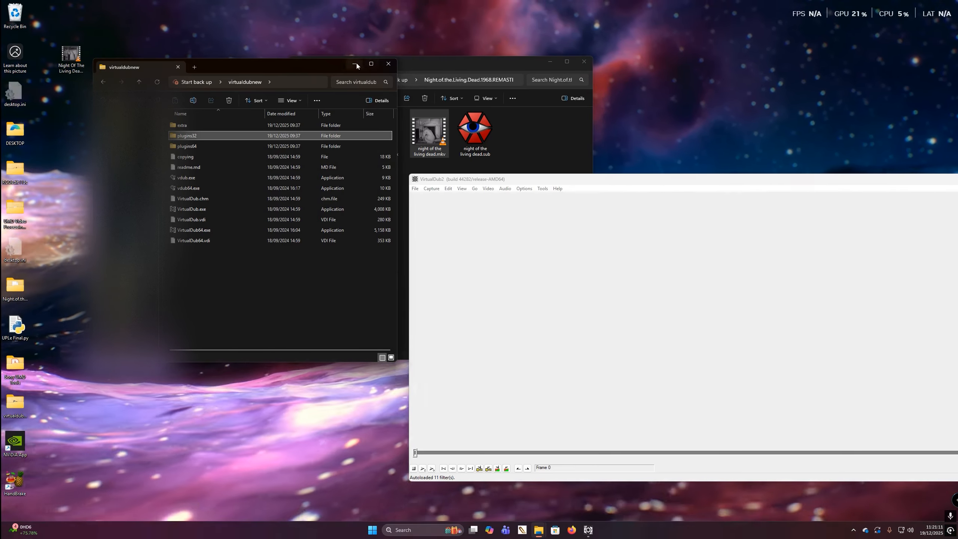
Step: Minimize the virtualdubnew folder and load Night Of The Living Dead.mp4 from the desktop into VirtualDub2
left_click(355, 65)
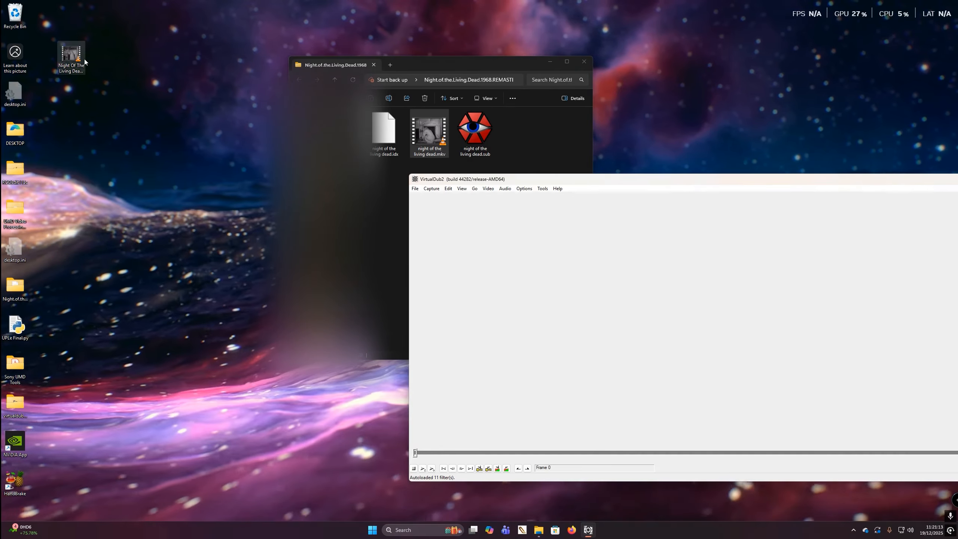
left_click_drag(79, 60, 503, 270)
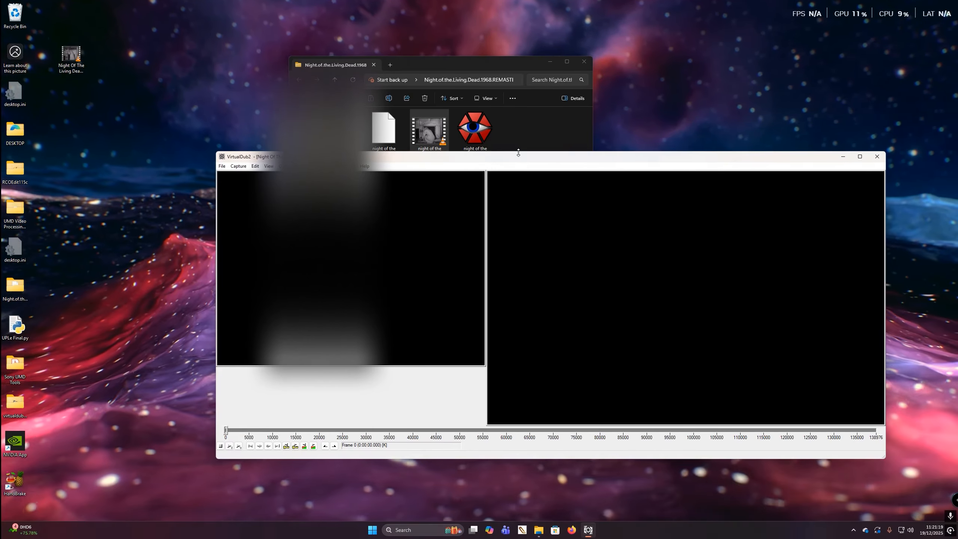
left_click_drag(516, 158, 438, 89)
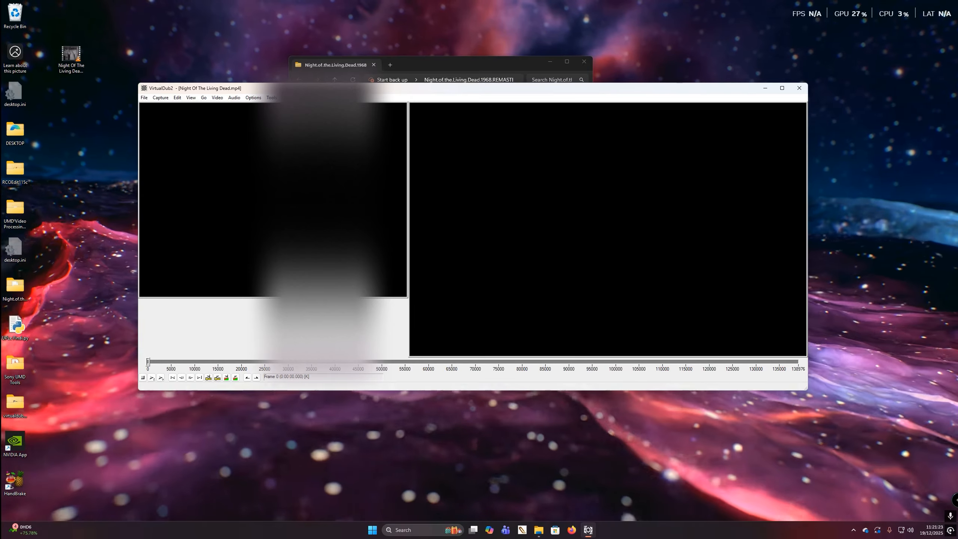
Step: Add a resize video filter with an absolute size of 720 x 480 pixels and the aspect ratio disabled
left_click(218, 97)
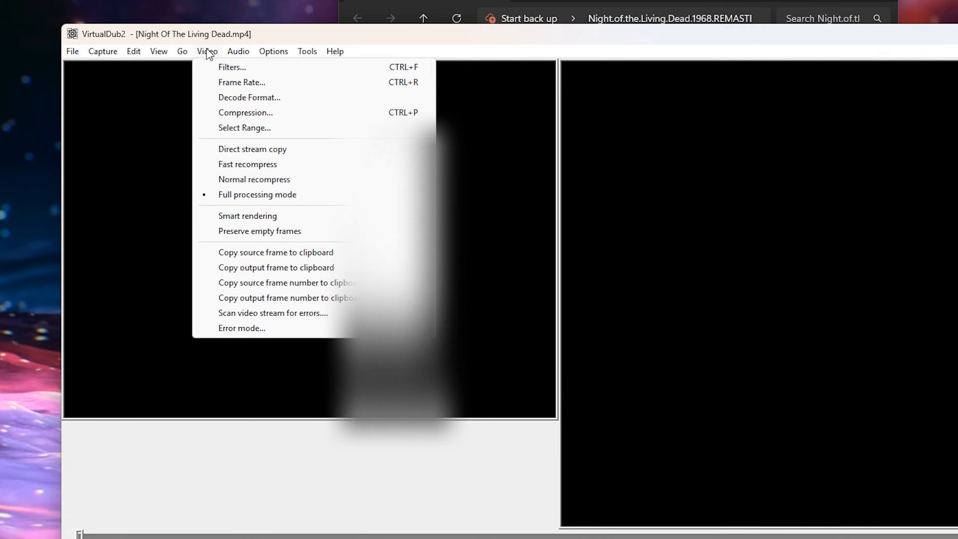
left_click(231, 70)
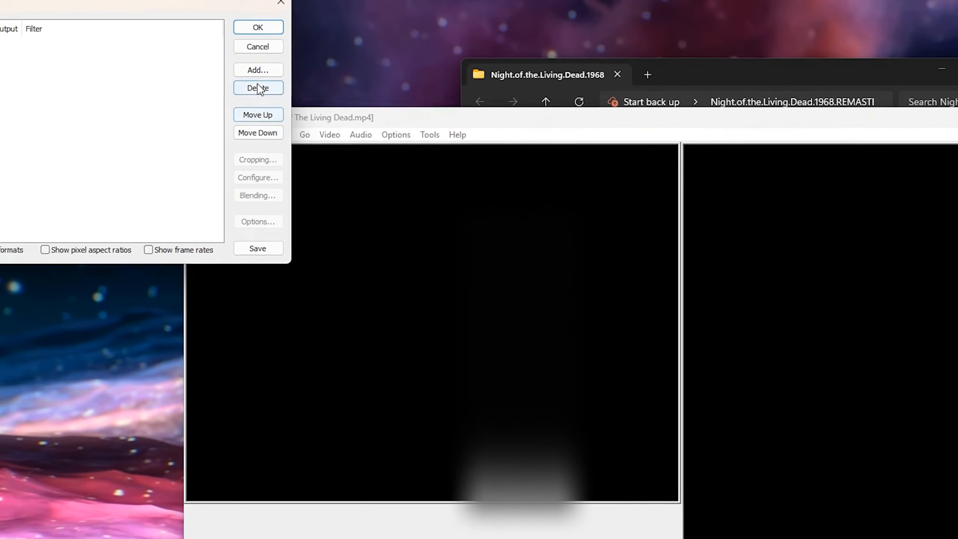
left_click(258, 70)
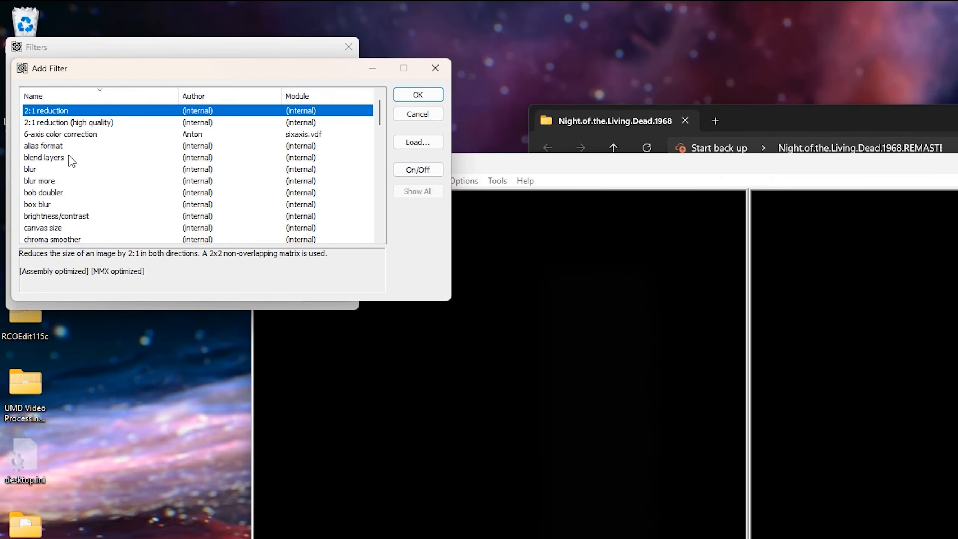
scroll(71, 161, "down", 13)
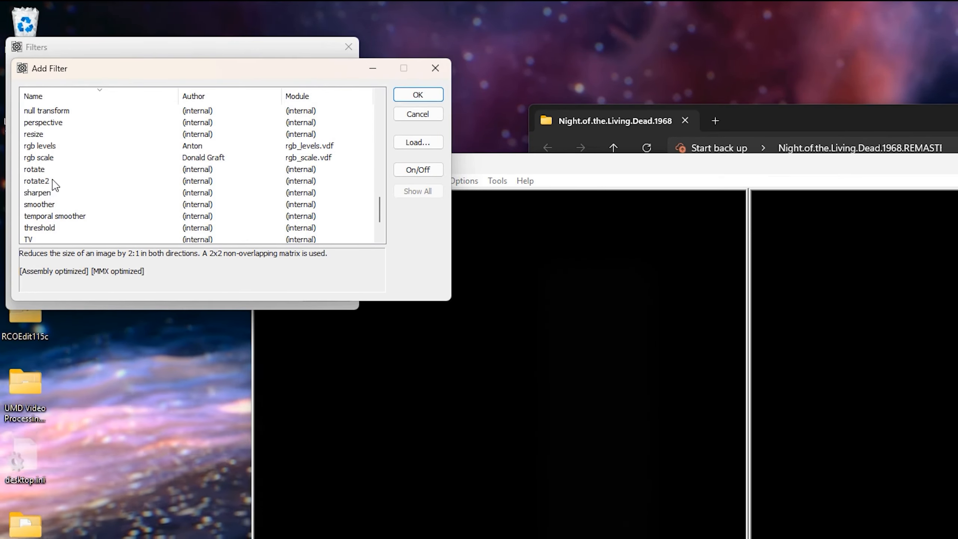
double_click(34, 135)
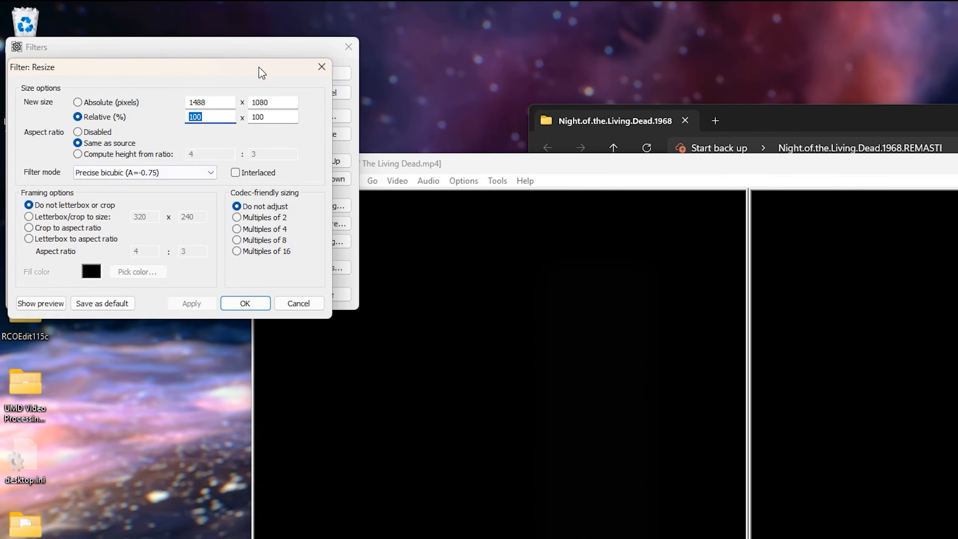
left_click_drag(191, 73, 612, 66)
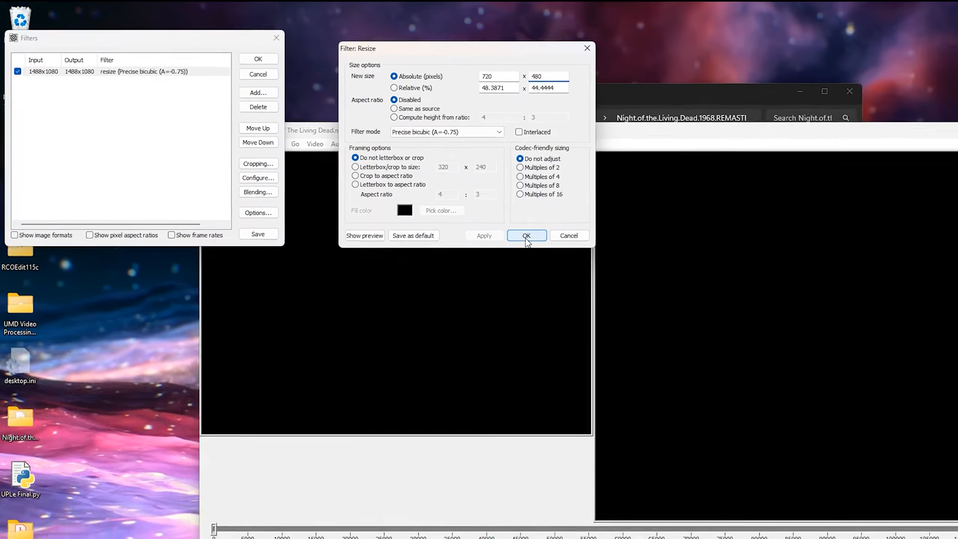
left_click(665, 297)
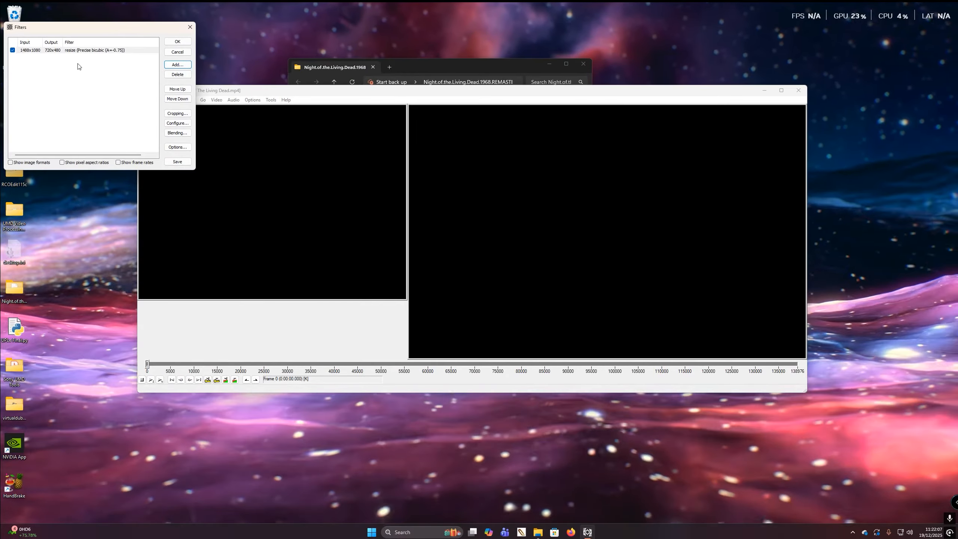
Step: Add a brightness/contrast filter with brightness +5% and contrast 100%, and accept the filter list
left_click(171, 67)
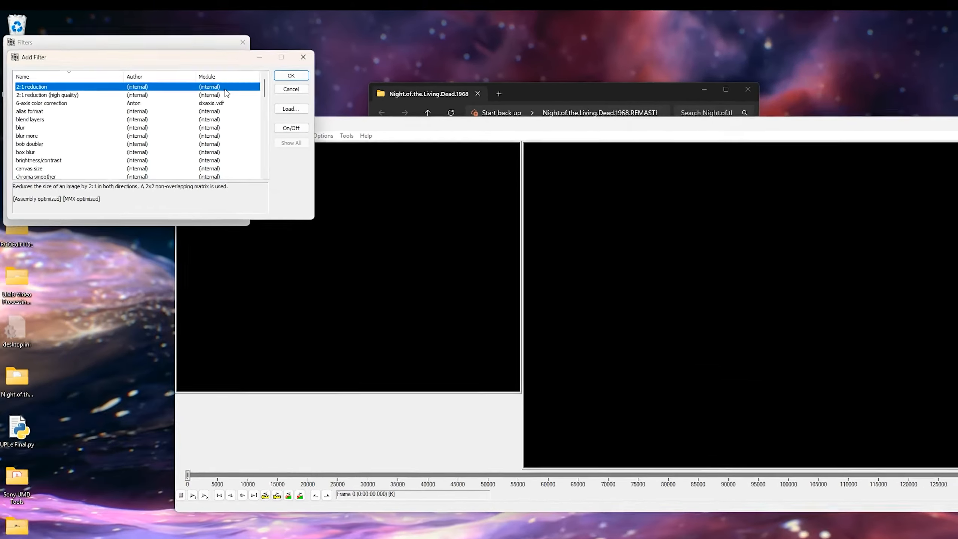
scroll(111, 136, "down", 1)
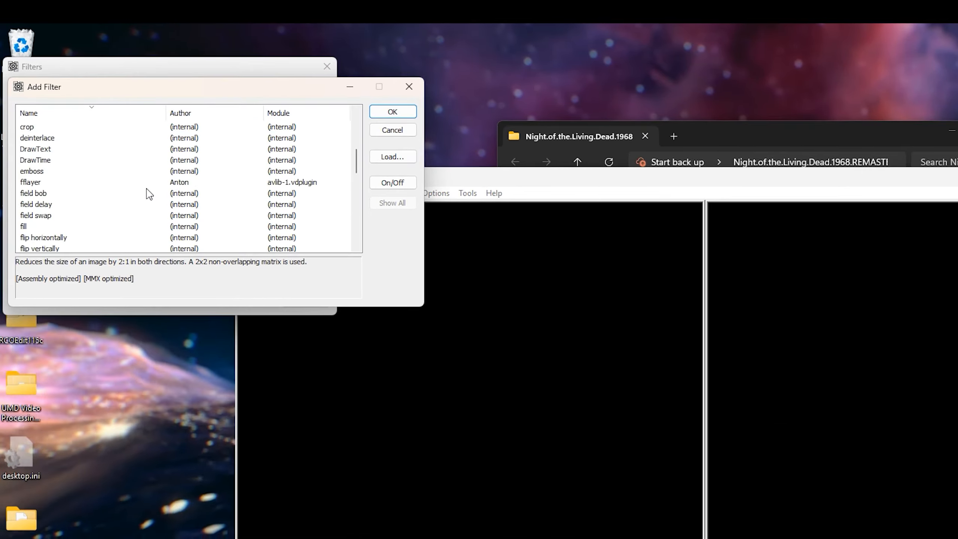
left_click_drag(356, 142, 358, 123)
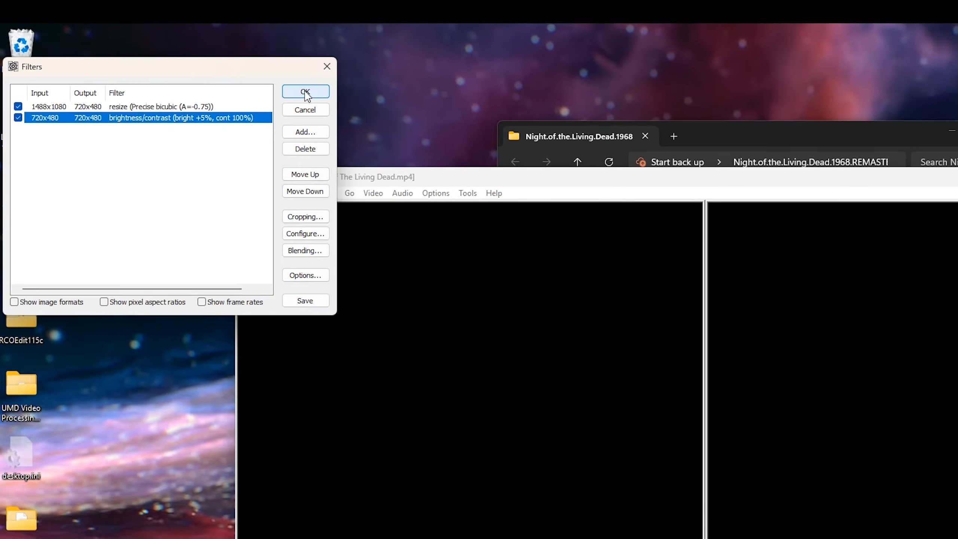
left_click(305, 93)
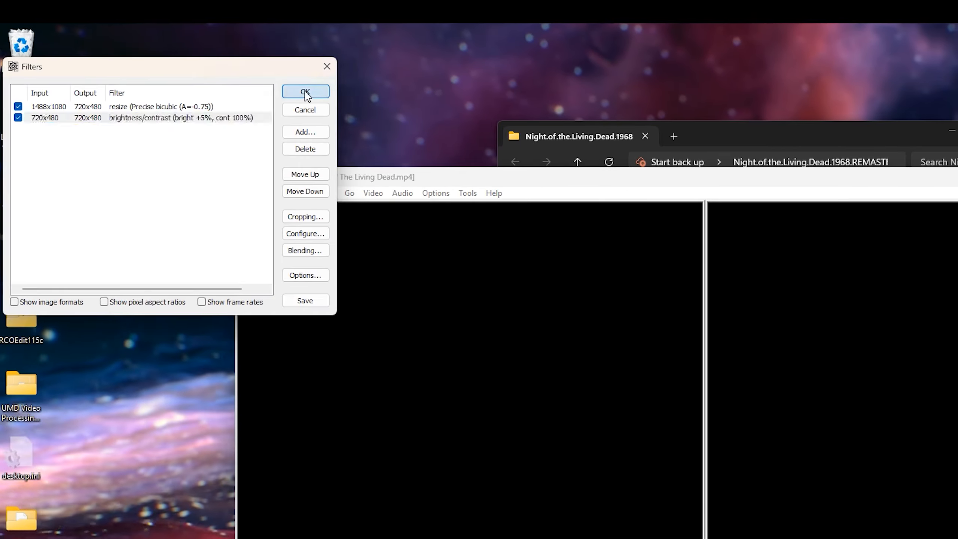